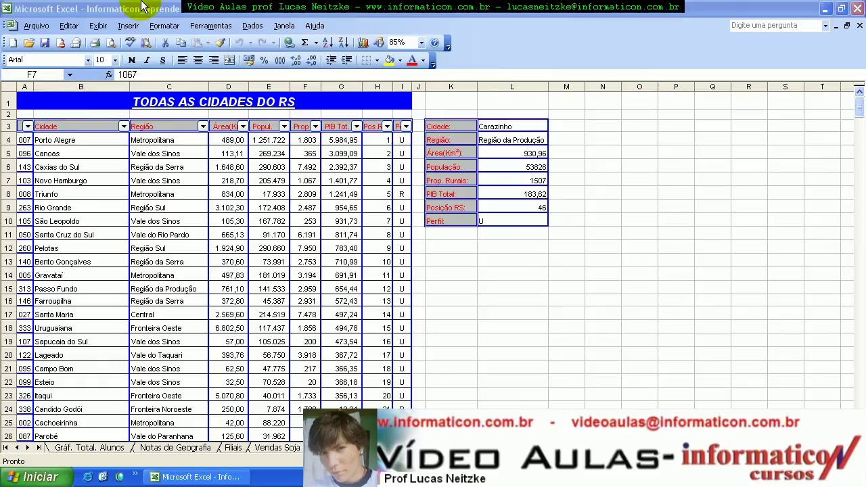
- Turn off AutoFiltro on the RS cities list, then go to the Vendas Soja sheet
{"action": "left_click", "coordinate": [252, 25]}
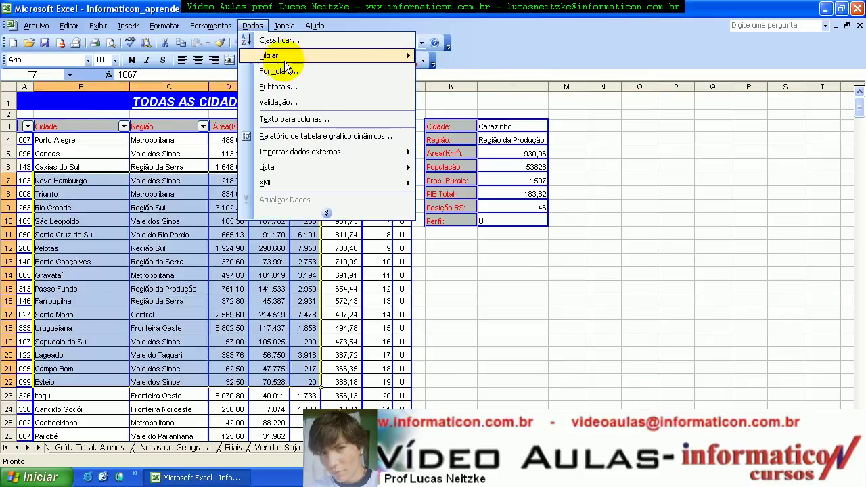
{"action": "mouse_move", "coordinate": [331, 56]}
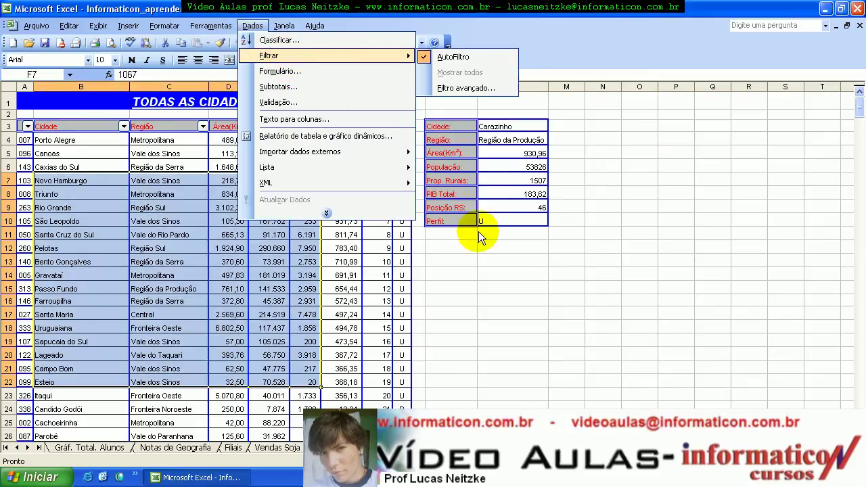
{"action": "left_click", "coordinate": [514, 57]}
{"action": "left_click", "coordinate": [385, 289]}
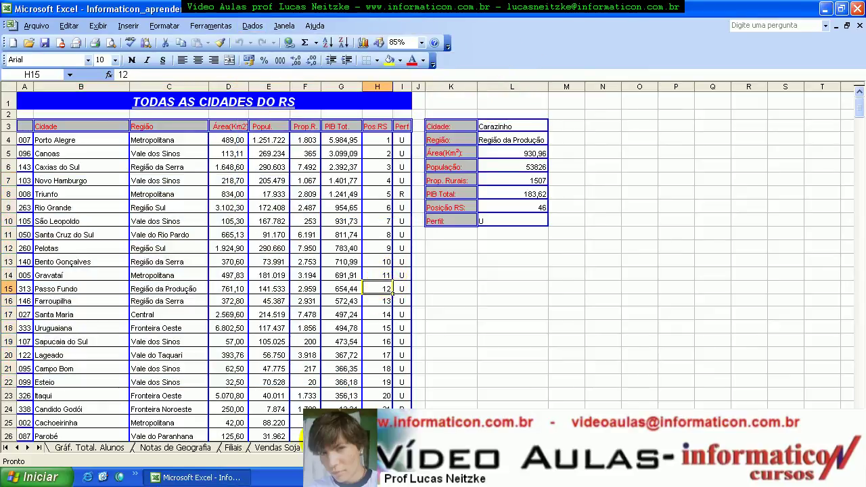
{"action": "left_click", "coordinate": [280, 448]}
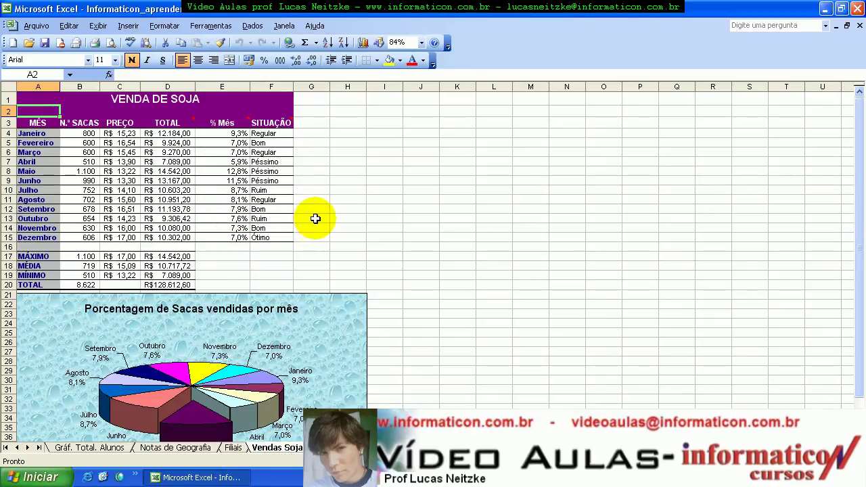
{"action": "scroll", "coordinate": [310, 209], "scroll_direction": "down", "scroll_amount": 5}
{"action": "scroll", "coordinate": [304, 180], "scroll_direction": "up", "scroll_amount": 5}
{"action": "scroll", "coordinate": [300, 180], "scroll_direction": "down", "scroll_amount": 2}
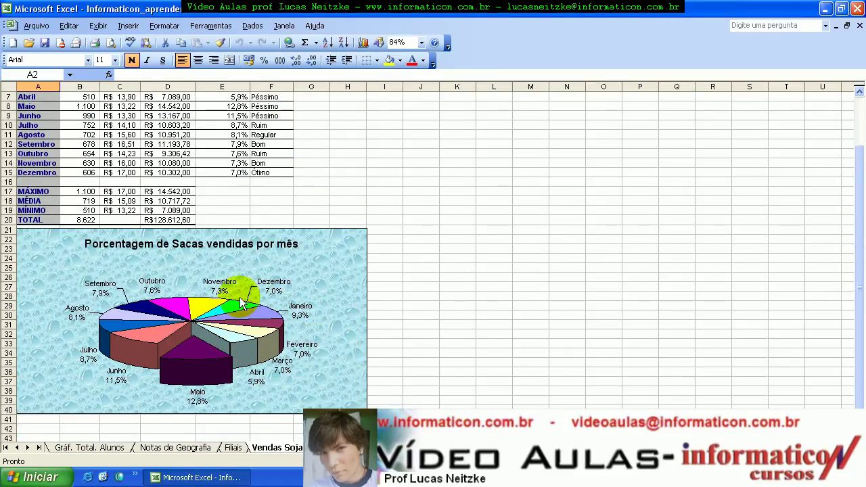
{"action": "scroll", "coordinate": [244, 291], "scroll_direction": "up", "scroll_amount": 2}
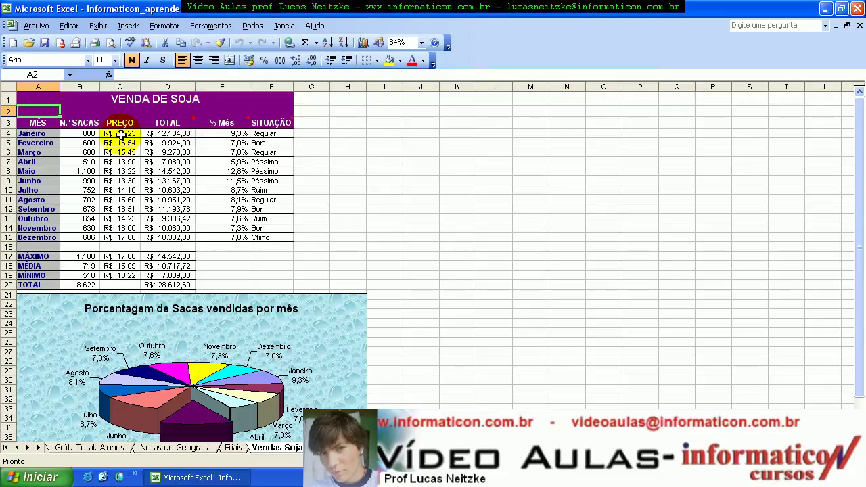
{"action": "double_click", "coordinate": [85, 134]}
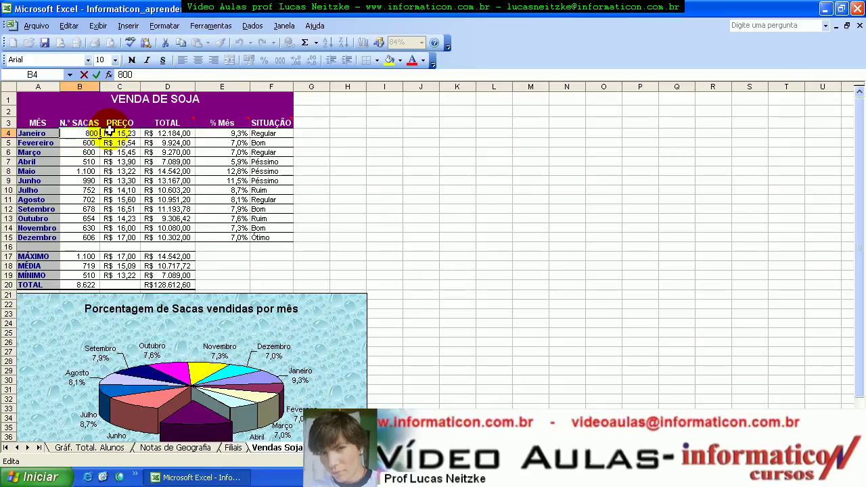
{"action": "left_click", "coordinate": [110, 133]}
{"action": "left_click", "coordinate": [157, 132]}
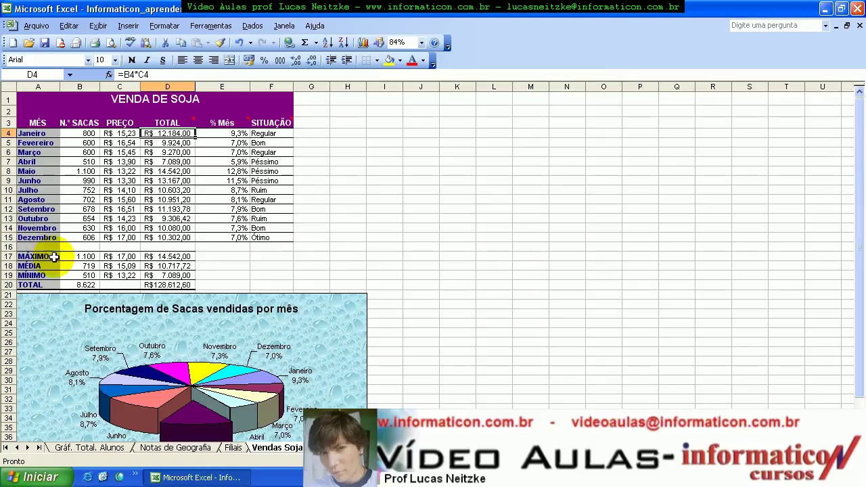
{"action": "left_click", "coordinate": [73, 256]}
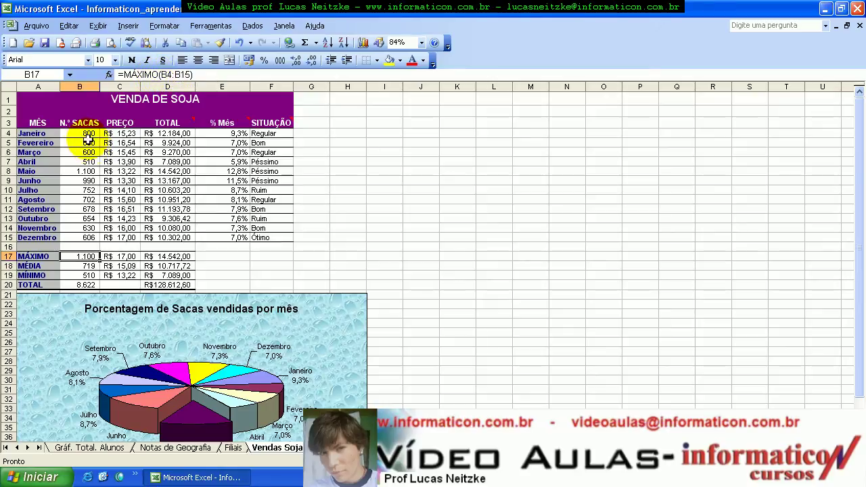
{"action": "left_click_drag", "start_coordinate": [82, 134], "coordinate": [68, 237]}
{"action": "left_click", "coordinate": [45, 257]}
- Comment cell A17 (MÁXIMO) with 'Foi pego e somado todo o número de sacas =máximo('
{"action": "right_click", "coordinate": [46, 257]}
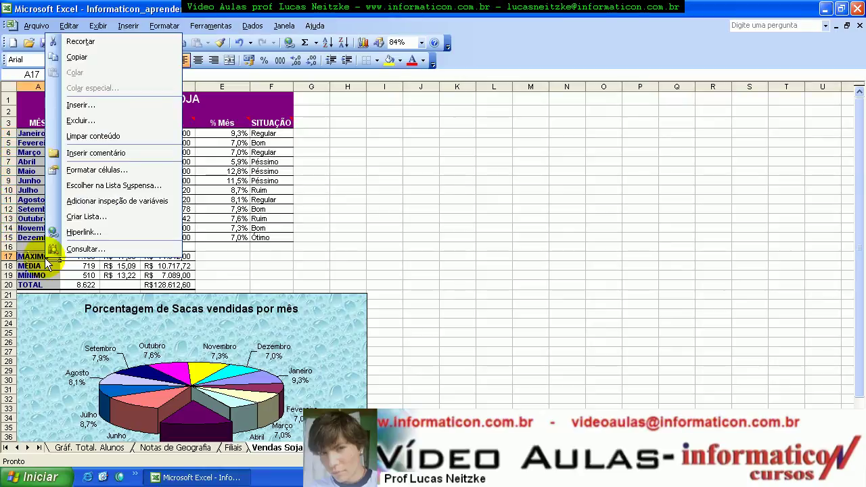
{"action": "left_click", "coordinate": [122, 154]}
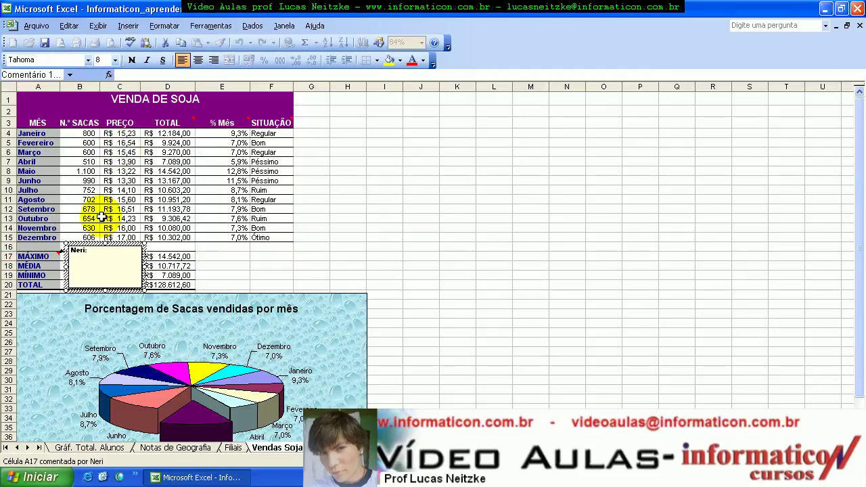
{"action": "key", "text": "BackSpace"}
{"action": "key", "text": "BackSpace"}
{"action": "key", "text": "BackSpace"}
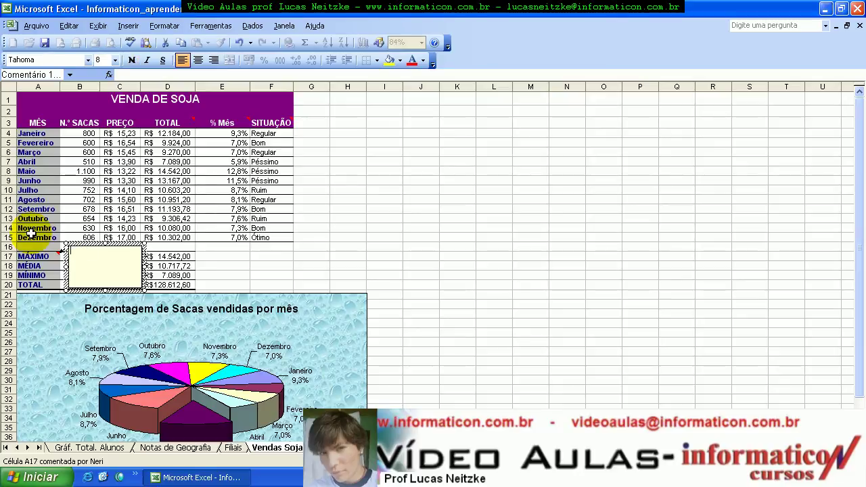
{"action": "type", "text": "Foi"}
{"action": "type", "text": " pego o nú"}
{"action": "type", "text": "mero"}
{"action": "type", "text": " sacas"}
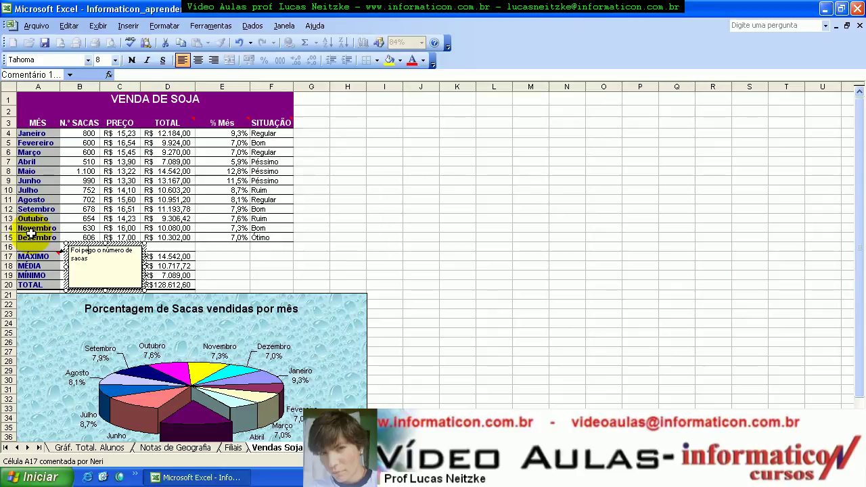
{"action": "type", "text": "e "}
{"action": "type", "text": "somado todo "}
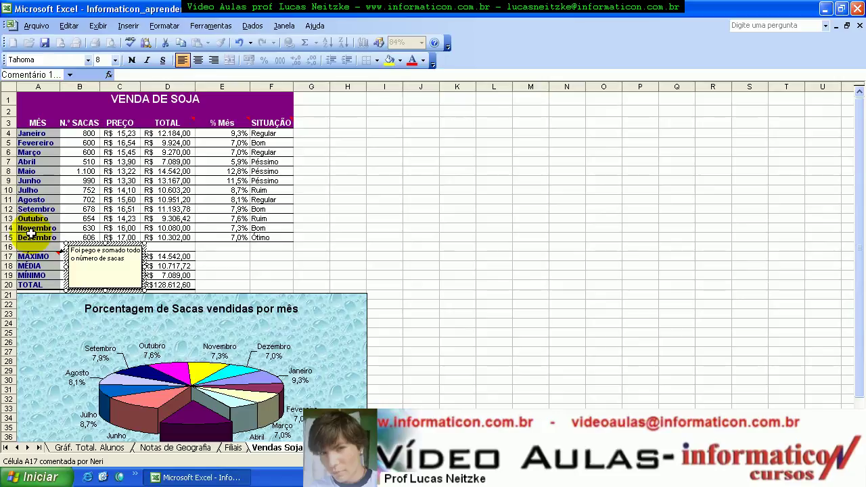
{"action": "type", "text": "m"}
{"action": "type", "text": "áximo"}
{"action": "type", "text": "("}
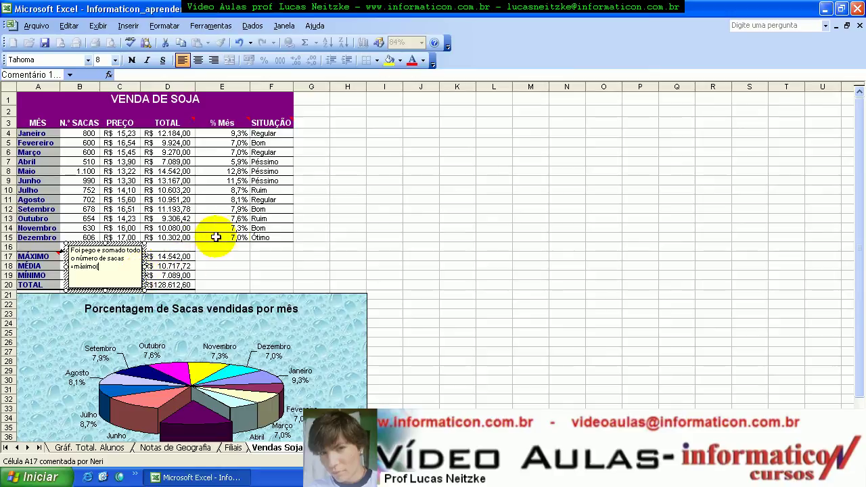
{"action": "left_click", "coordinate": [225, 180]}
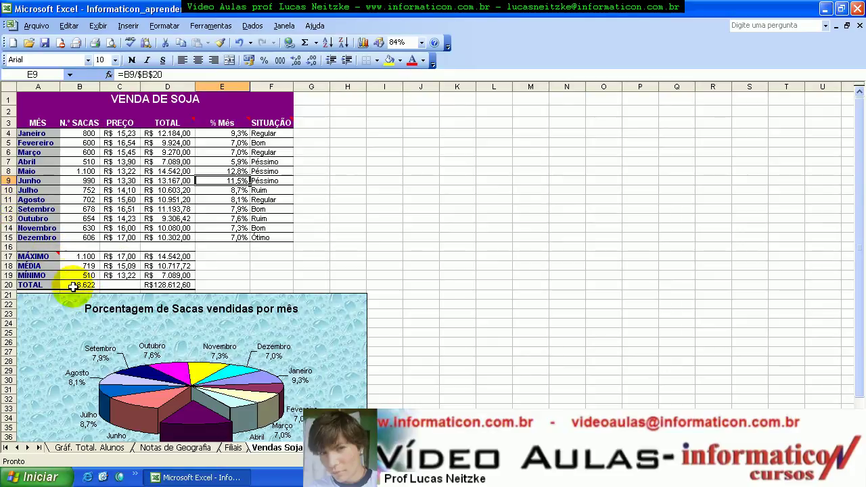
- Comment cell A18 (MÉDIA) with 'a fórmula é: =media(', referencing the sacas values B4:B15
{"action": "right_click", "coordinate": [44, 268]}
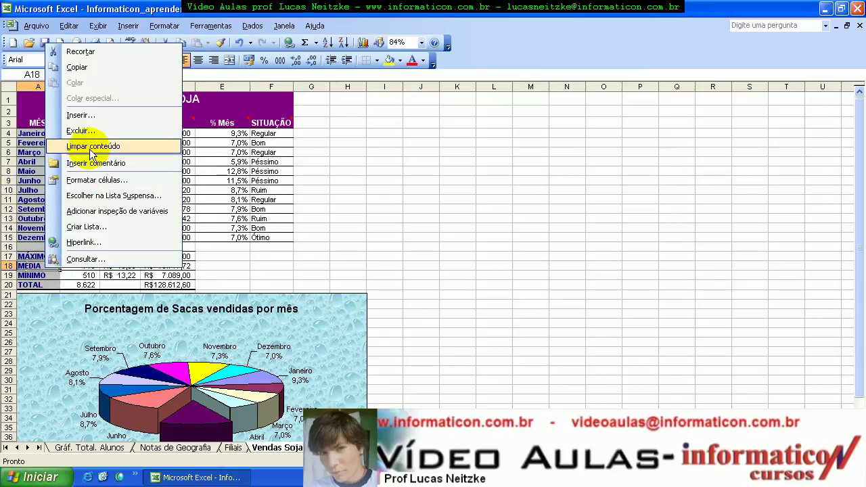
{"action": "left_click", "coordinate": [83, 164]}
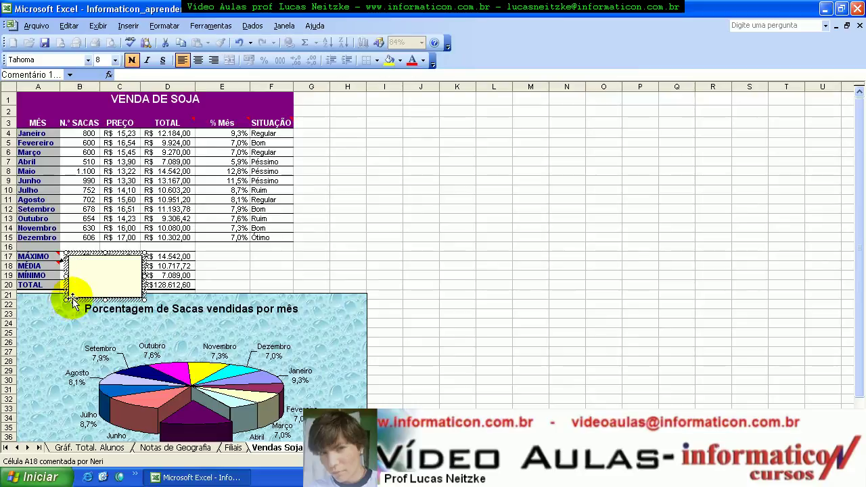
{"action": "type", "text": "a fórum"}
{"action": "key", "text": "BackSpace"}
{"action": "key", "text": "BackSpace"}
{"action": "type", "text": "mula pé"}
{"action": "key", "text": "BackSpace"}
{"action": "key", "text": "BackSpace"}
{"action": "type", "text": ": "}
{"action": "type", "text": "="}
{"action": "type", "text": "m"}
{"action": "type", "text": "edia("}
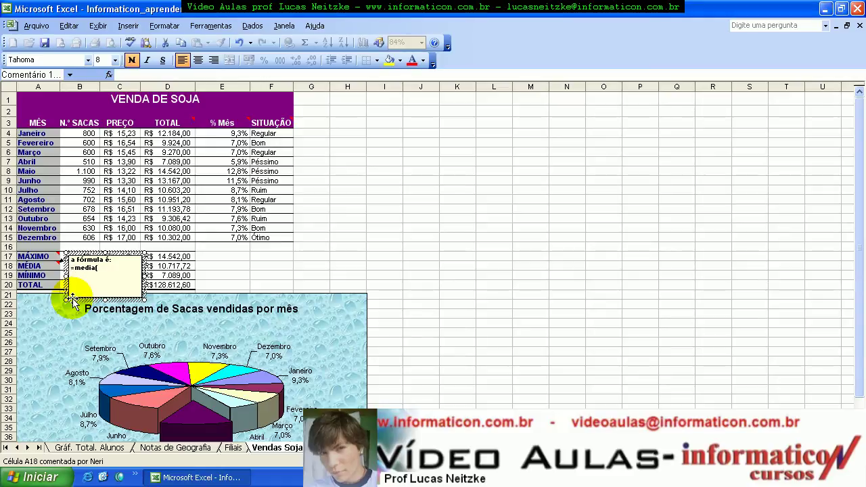
{"action": "type", "text": "B"}
{"action": "type", "text": "4:"}
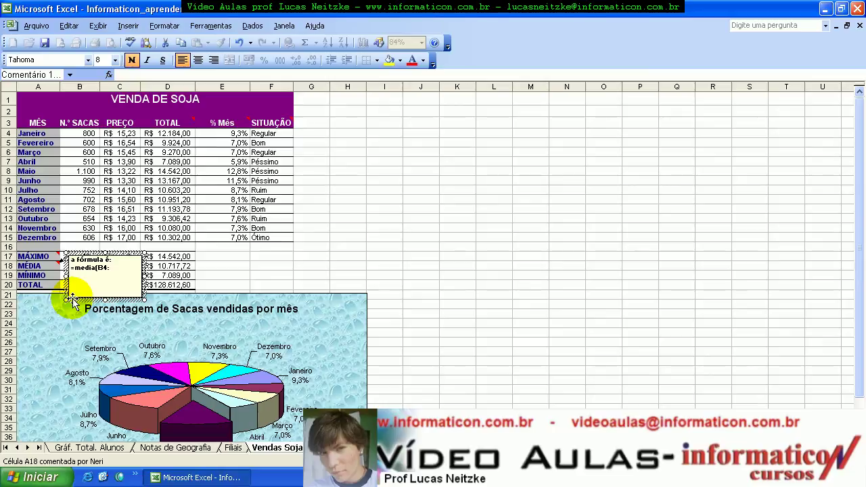
{"action": "type", "text": "B"}
{"action": "type", "text": "15"}
{"action": "key", "text": "BackSpace"}
{"action": "key", "text": "BackSpace"}
{"action": "key", "text": "BackSpace"}
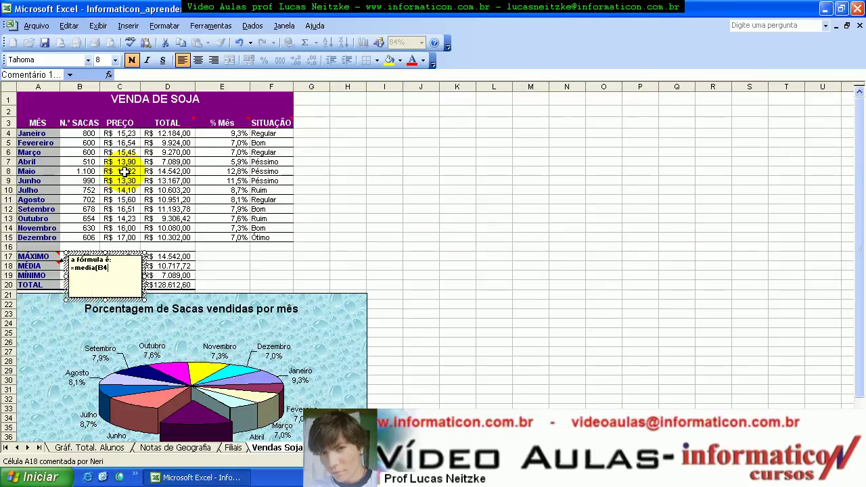
{"action": "left_click_drag", "start_coordinate": [85, 166], "coordinate": [81, 237]}
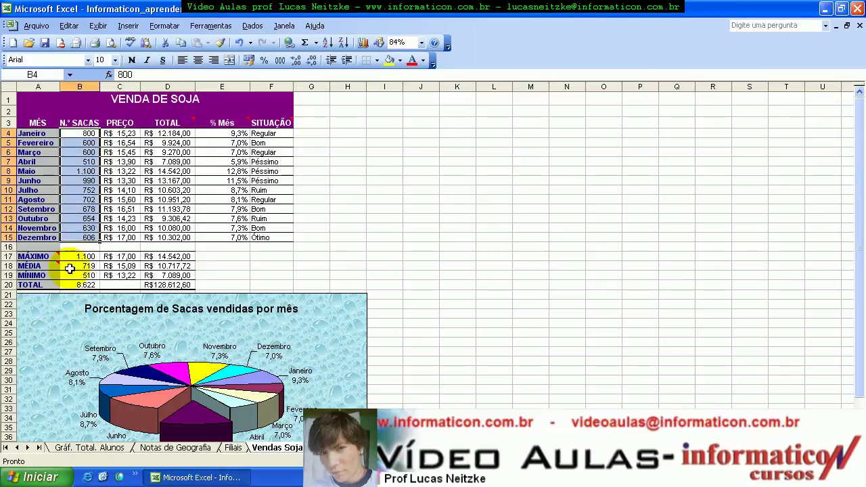
{"action": "left_click", "coordinate": [167, 209]}
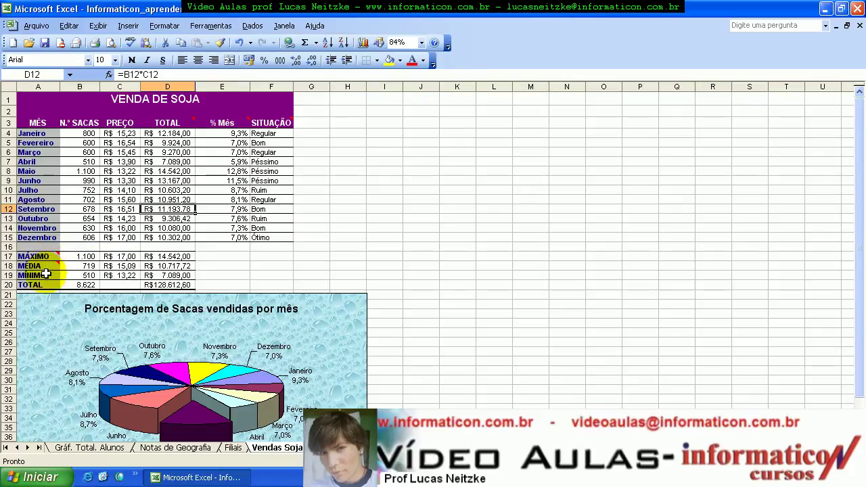
- Add the comment 'FÓRUMULA: =MÍNIMO(' to cell A19 (MÍNIMO)
{"action": "left_click", "coordinate": [48, 275]}
{"action": "right_click", "coordinate": [47, 275]}
{"action": "left_click", "coordinate": [75, 169]}
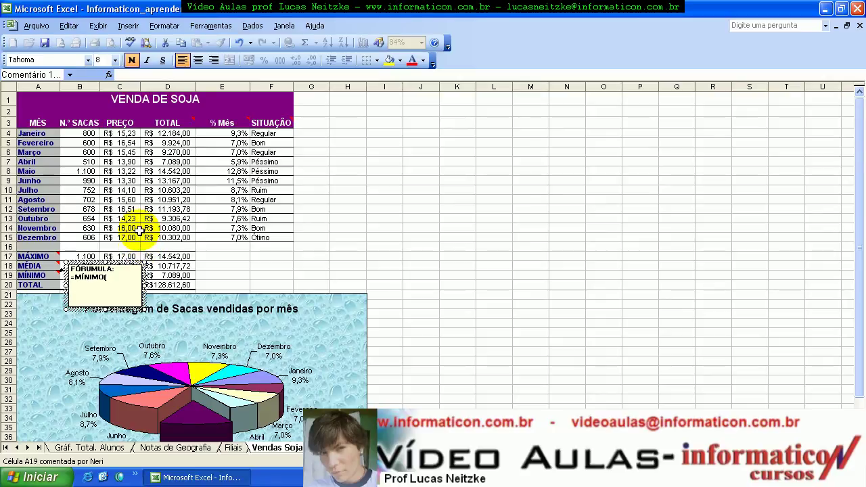
{"action": "left_click", "coordinate": [113, 209]}
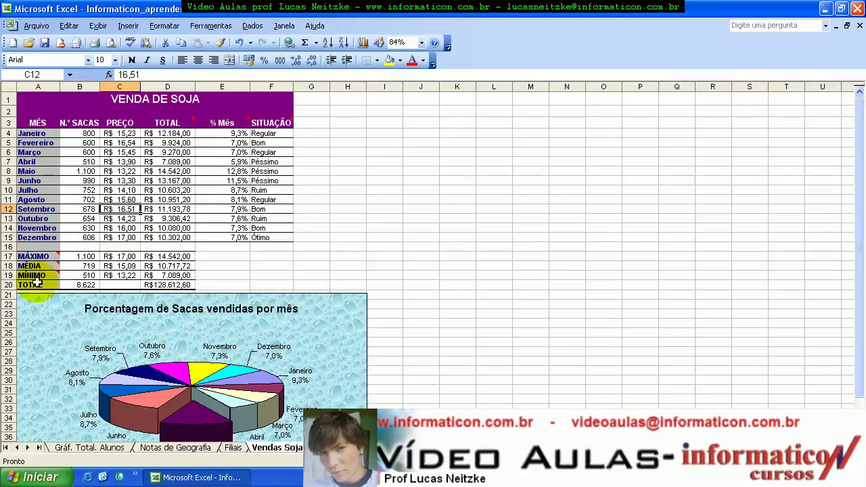
- Add a comment reading 'Julho' to cell A10
{"action": "right_click", "coordinate": [37, 191]}
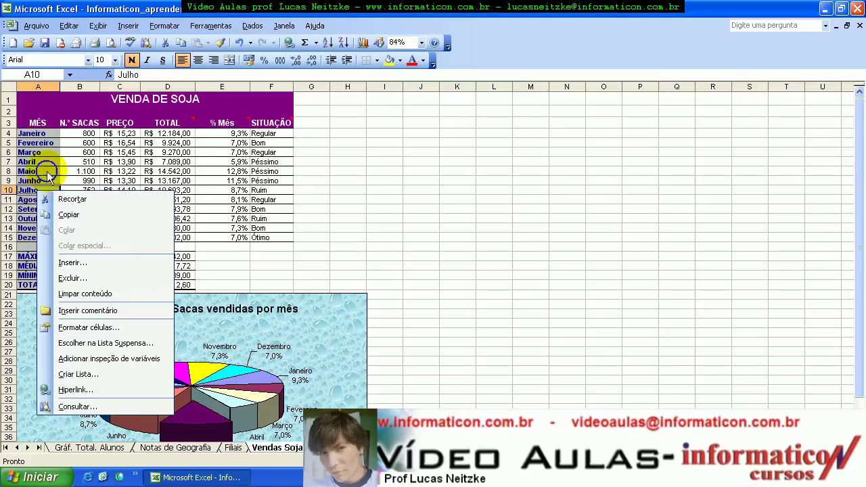
{"action": "left_click", "coordinate": [74, 312]}
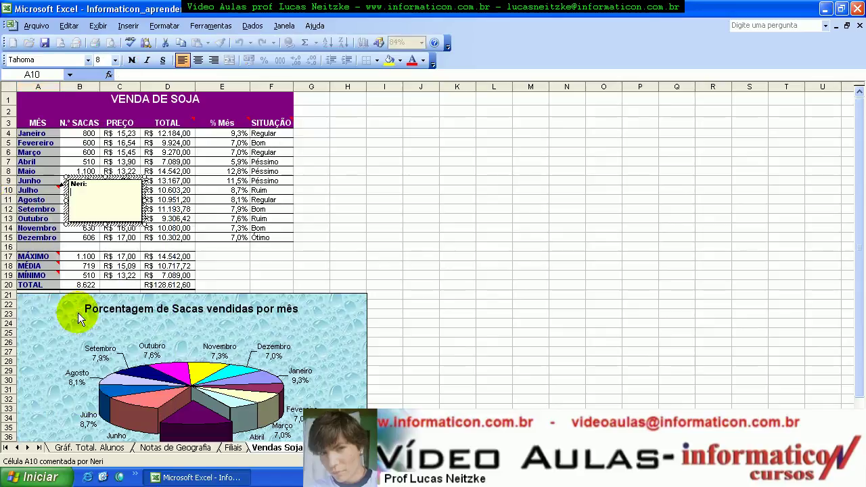
{"action": "key", "text": "BackSpace"}
{"action": "key", "text": "BackSpace"}
{"action": "key", "text": "BackSpace"}
{"action": "key", "text": "BackSpace"}
{"action": "type", "text": "Julho"}
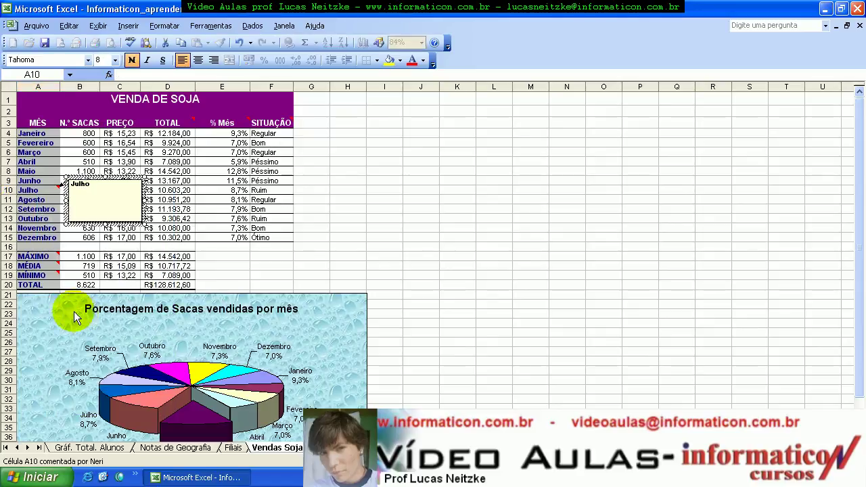
{"action": "left_click", "coordinate": [203, 236]}
{"action": "mouse_move", "coordinate": [38, 190]}
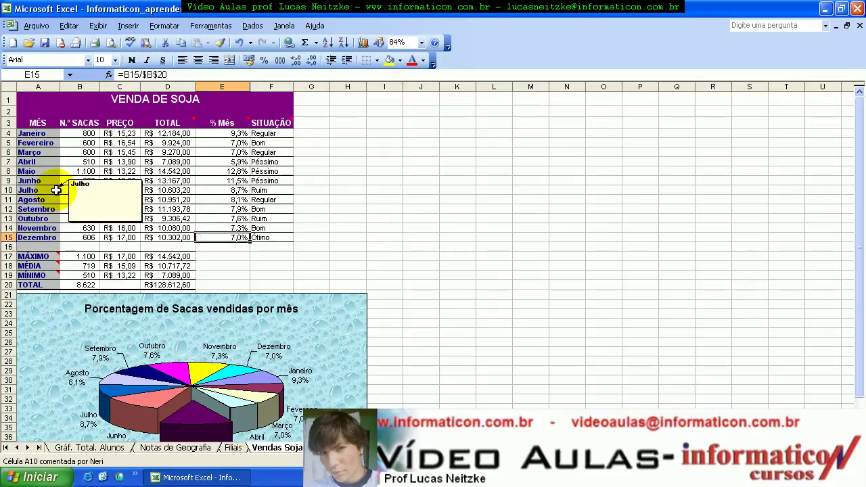
- Delete the Julho comment from cell A10
{"action": "left_click", "coordinate": [56, 190]}
{"action": "right_click", "coordinate": [57, 190]}
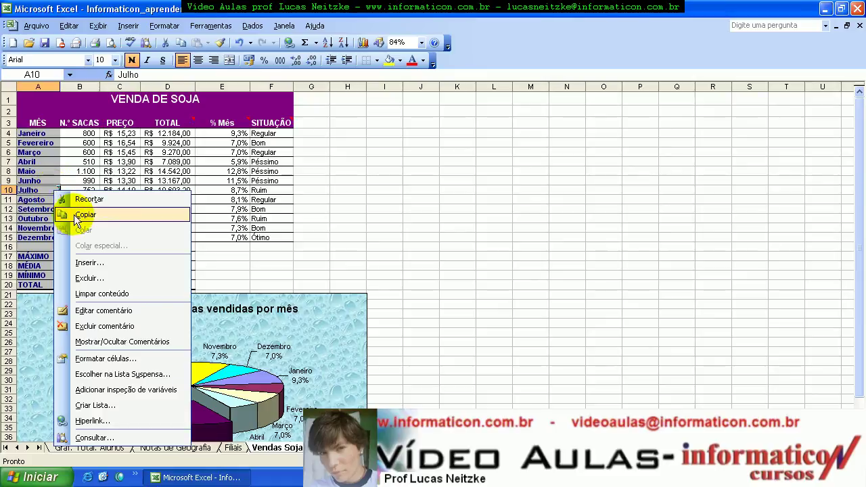
{"action": "left_click", "coordinate": [205, 211]}
{"action": "left_click", "coordinate": [44, 190]}
{"action": "right_click", "coordinate": [47, 191]}
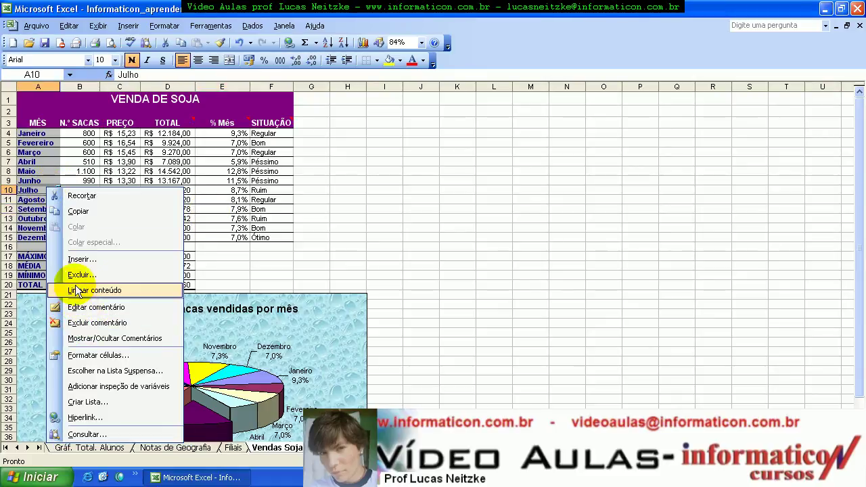
{"action": "left_click", "coordinate": [80, 323]}
- Bring up the context menu for the MÁXIMO cell A17
{"action": "left_click", "coordinate": [119, 257]}
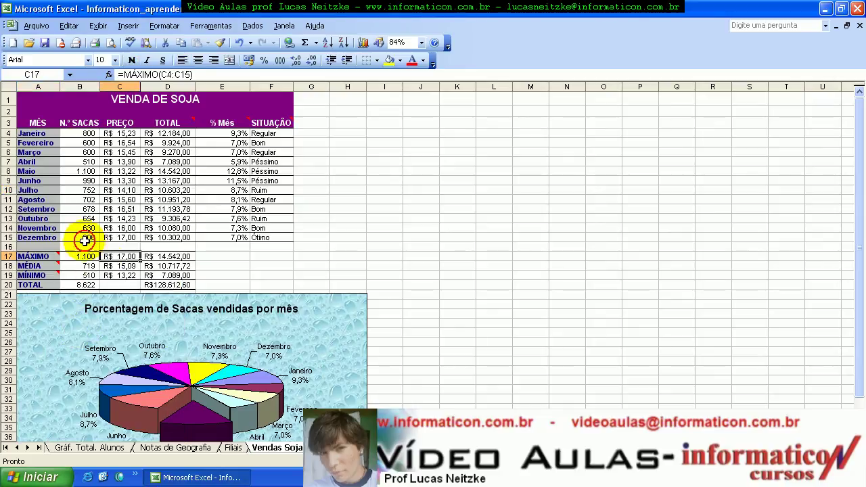
{"action": "right_click", "coordinate": [59, 257]}
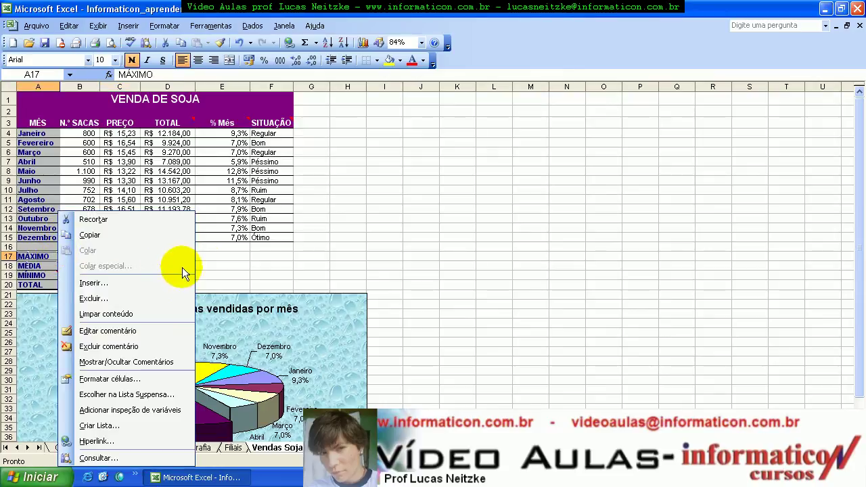
{"action": "left_click", "coordinate": [271, 285]}
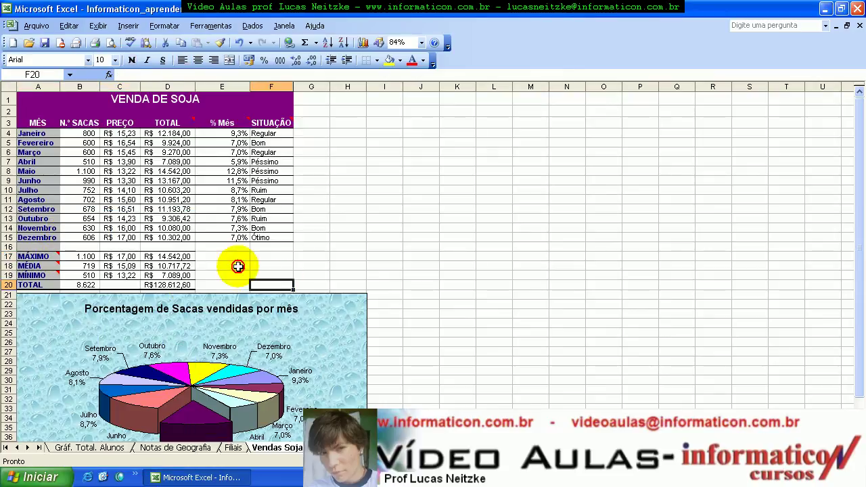
{"action": "left_click", "coordinate": [56, 256]}
{"action": "right_click", "coordinate": [57, 257]}
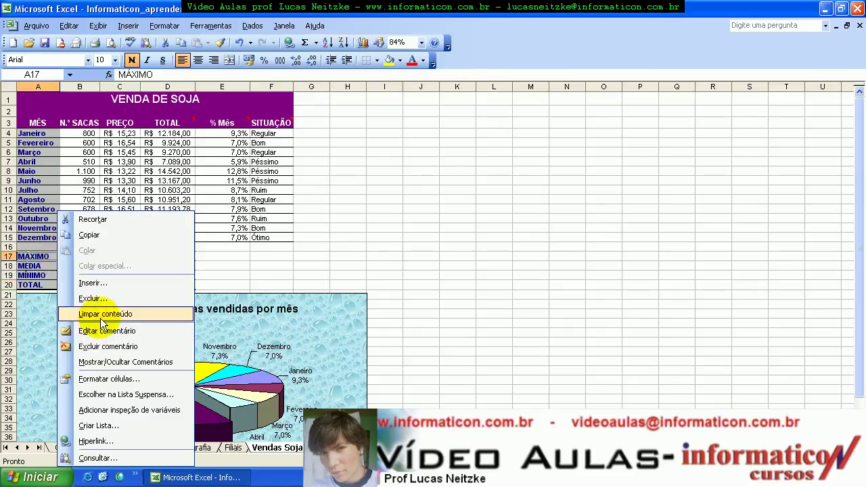
- Keep the comments on A17 and the % Mês header E3 permanently visible
{"action": "left_click", "coordinate": [110, 362]}
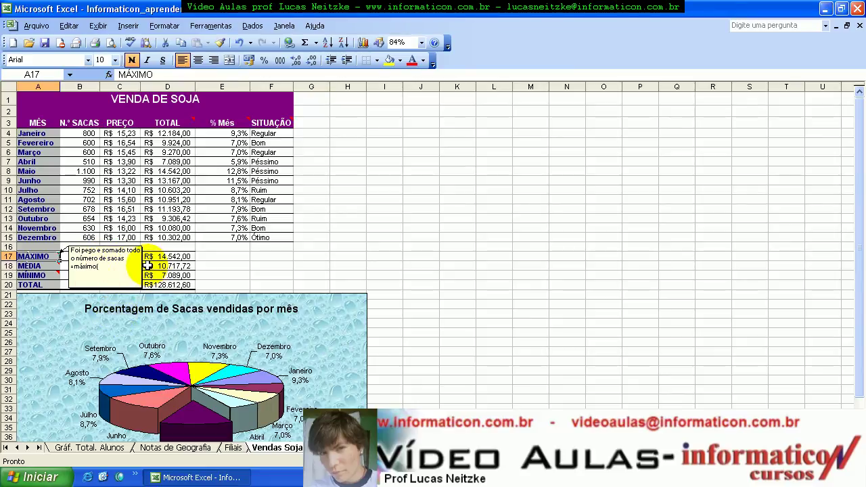
{"action": "right_click", "coordinate": [246, 122]}
{"action": "left_click", "coordinate": [313, 272]}
{"action": "left_click", "coordinate": [371, 224]}
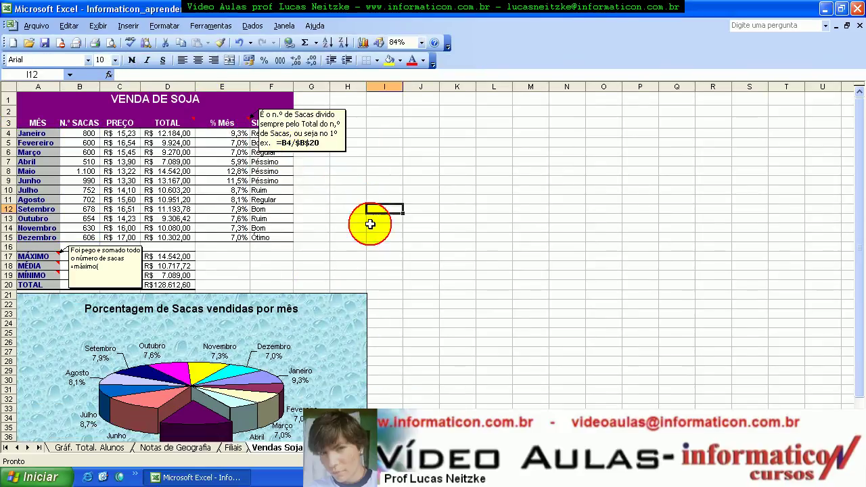
- Hide the E3 and A17 comments again
{"action": "right_click", "coordinate": [249, 122]}
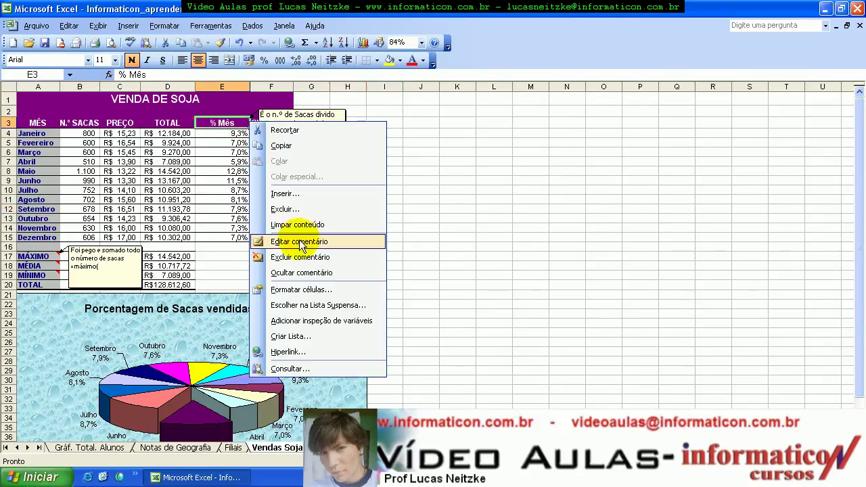
{"action": "left_click", "coordinate": [302, 272]}
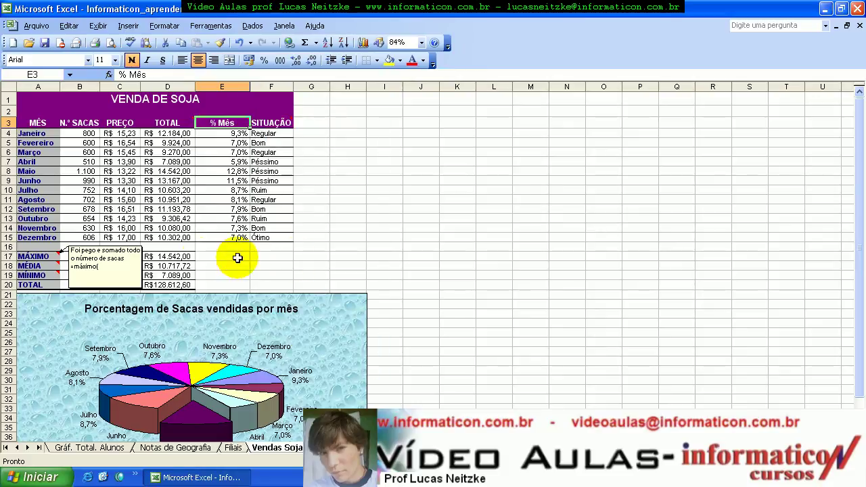
{"action": "right_click", "coordinate": [59, 255]}
{"action": "left_click", "coordinate": [107, 151]}
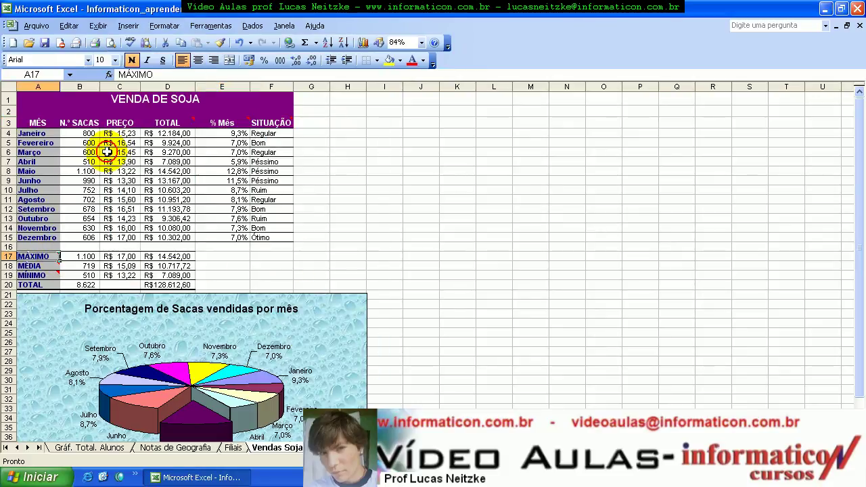
{"action": "left_click", "coordinate": [175, 257]}
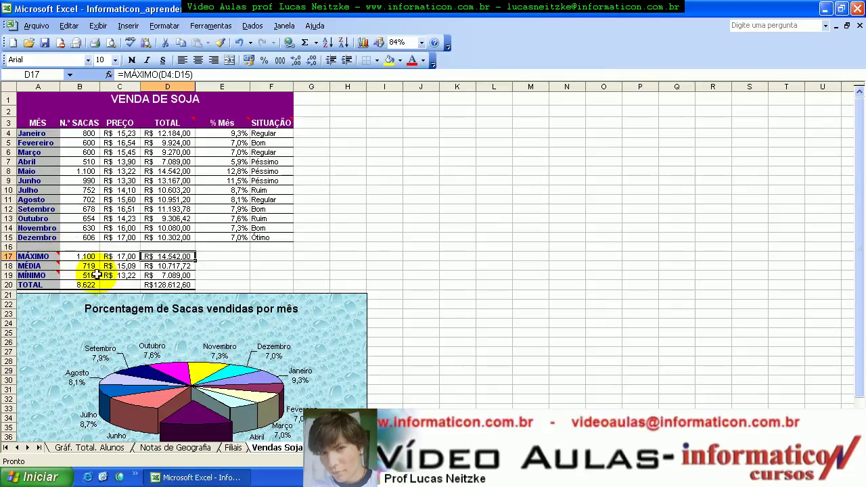
- Delete the comments on A17, A18 and A19 (MÁXIMO, MÉDIA, MÍNIMO) with Excluir comentário
{"action": "right_click", "coordinate": [42, 255]}
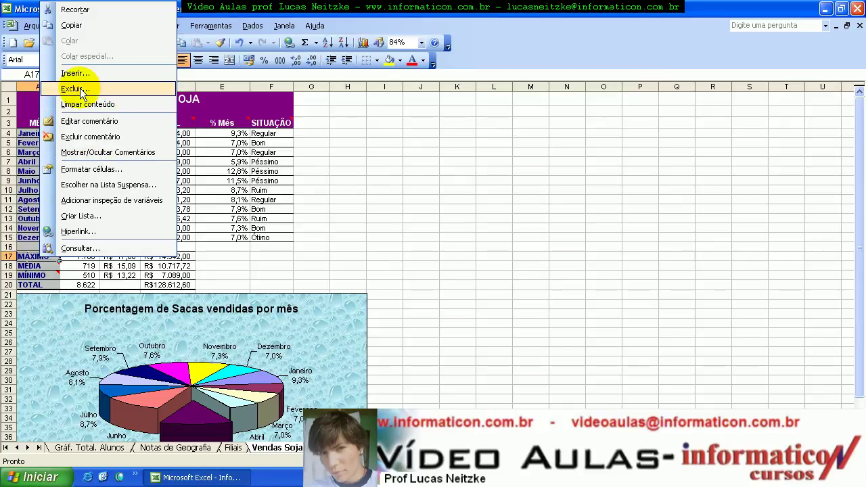
{"action": "left_click", "coordinate": [86, 138]}
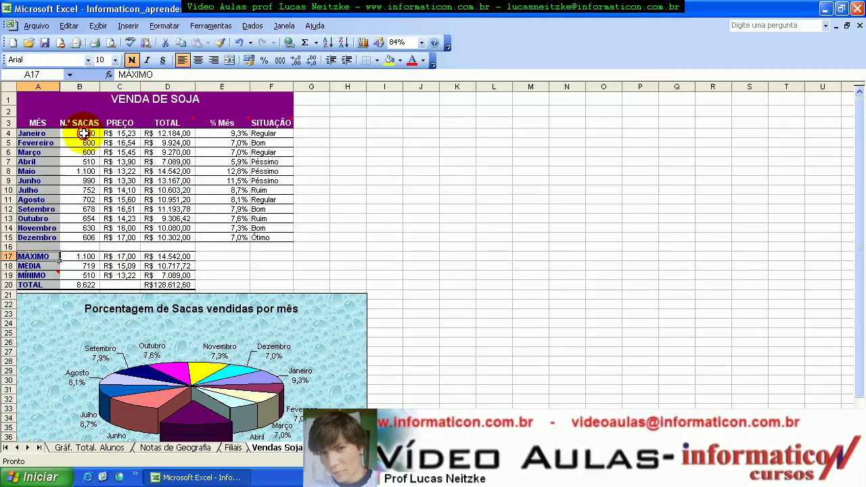
{"action": "right_click", "coordinate": [54, 266]}
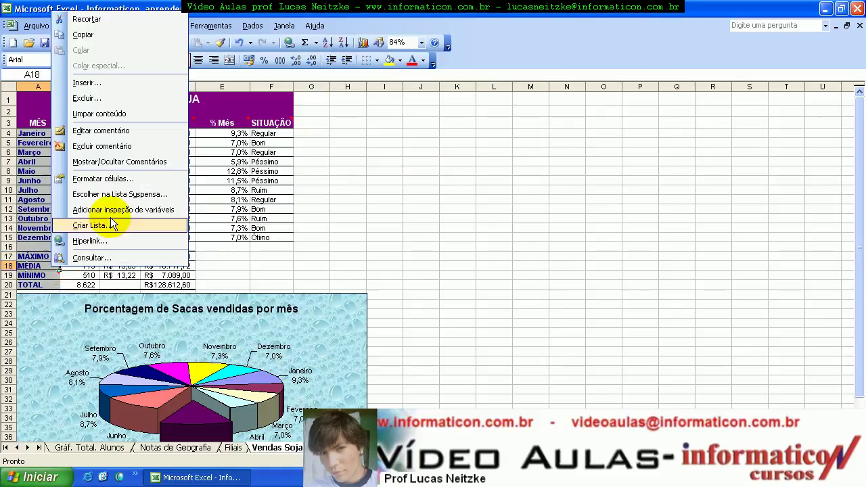
{"action": "left_click", "coordinate": [102, 145]}
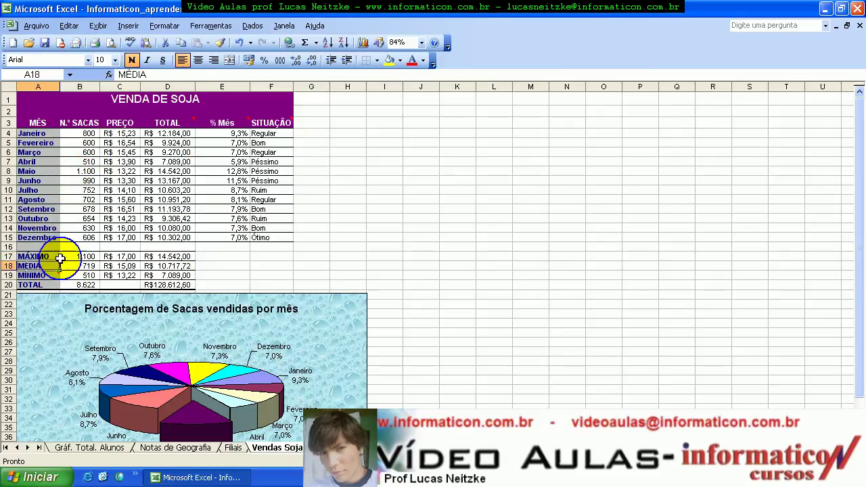
{"action": "right_click", "coordinate": [39, 276]}
{"action": "left_click", "coordinate": [101, 155]}
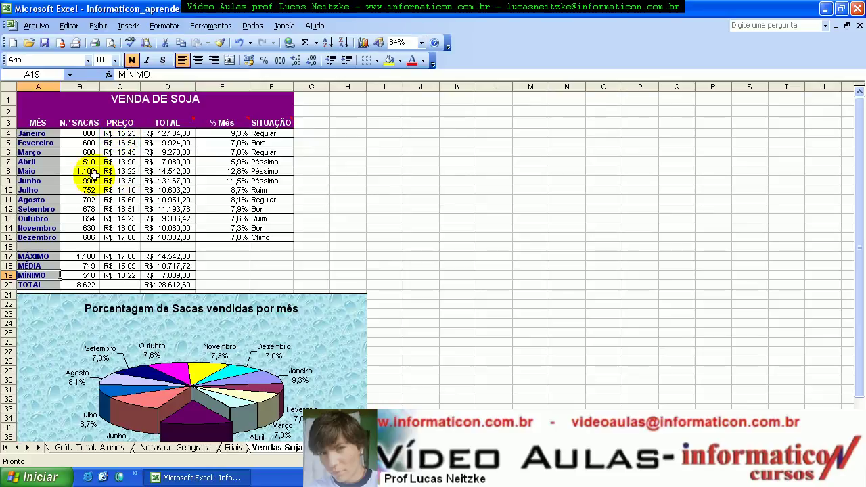
{"action": "left_click", "coordinate": [347, 213]}
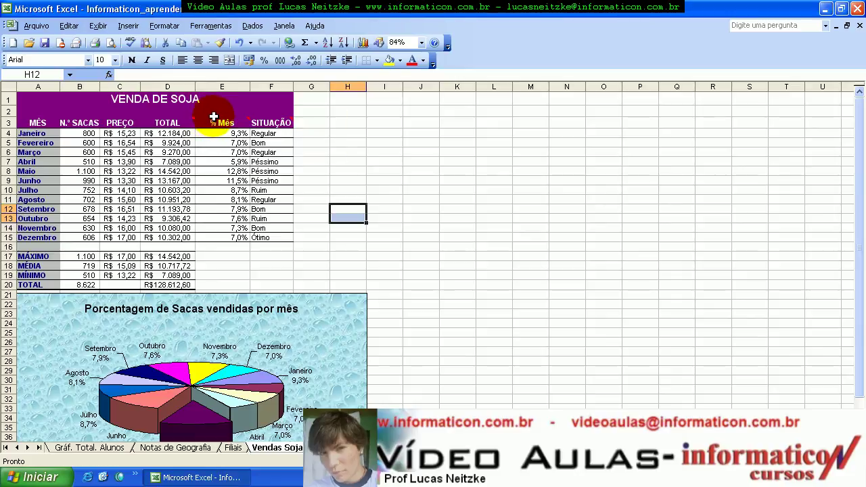
- Hide column E (% Mês) with Ocultar so TOTAL sits beside SITUAÇÃO
{"action": "left_click", "coordinate": [220, 87]}
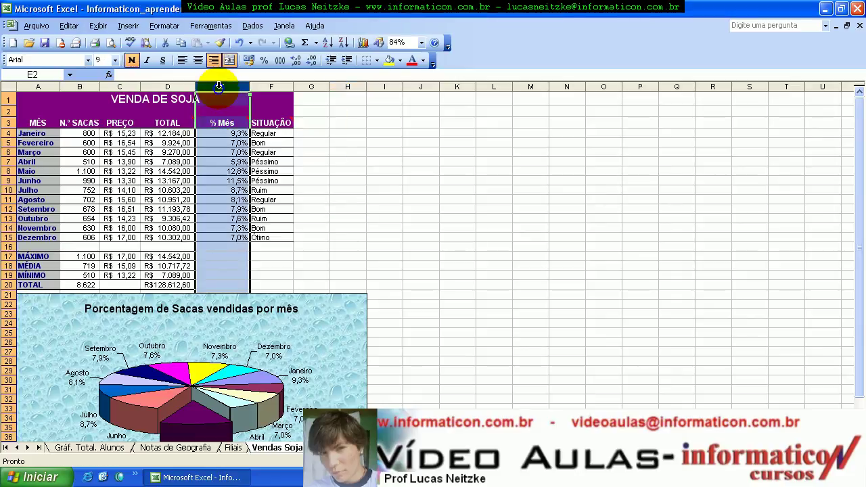
{"action": "right_click", "coordinate": [222, 88]}
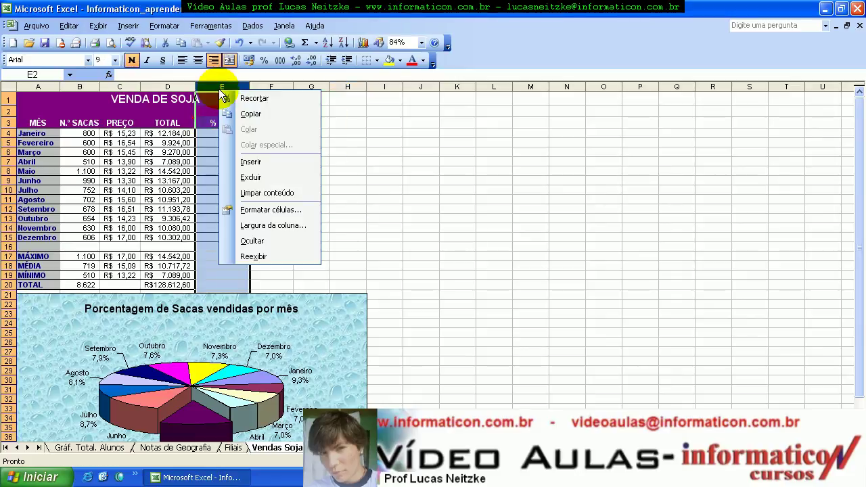
{"action": "left_click", "coordinate": [253, 240]}
{"action": "left_click", "coordinate": [261, 218]}
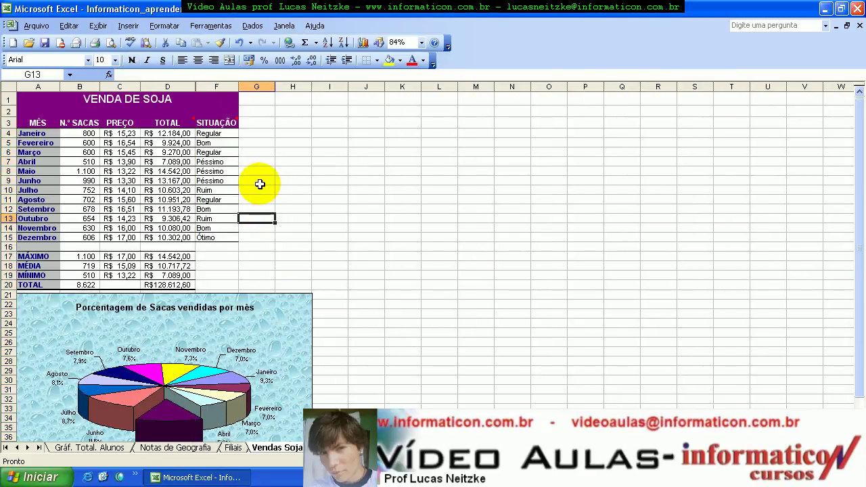
{"action": "left_click", "coordinate": [111, 42]}
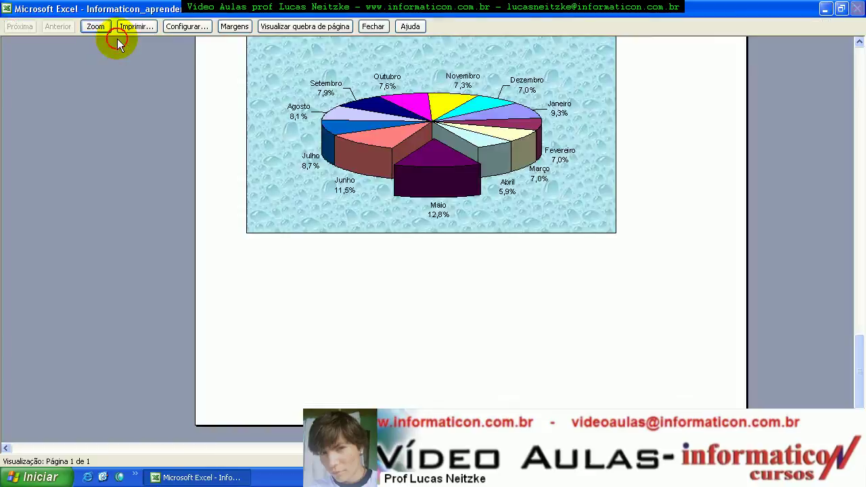
{"action": "scroll", "coordinate": [412, 138], "scroll_direction": "up", "scroll_amount": 5}
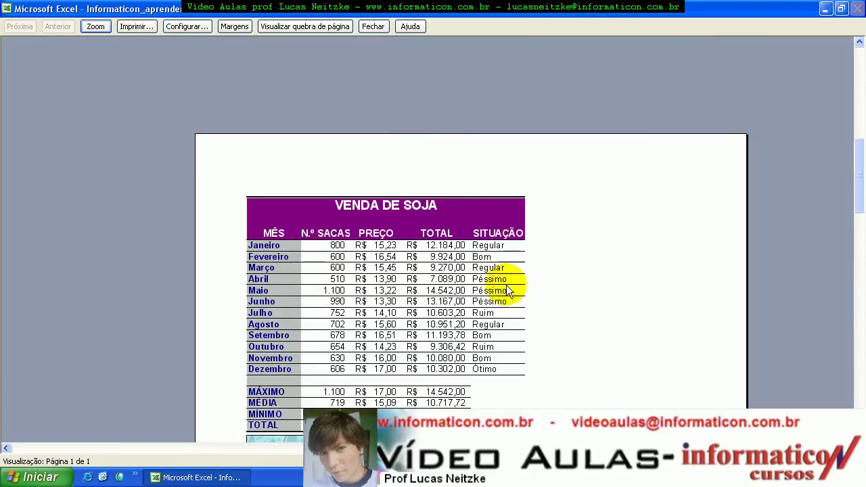
{"action": "scroll", "coordinate": [507, 302], "scroll_direction": "down", "scroll_amount": 2}
{"action": "scroll", "coordinate": [514, 270], "scroll_direction": "up", "scroll_amount": 1}
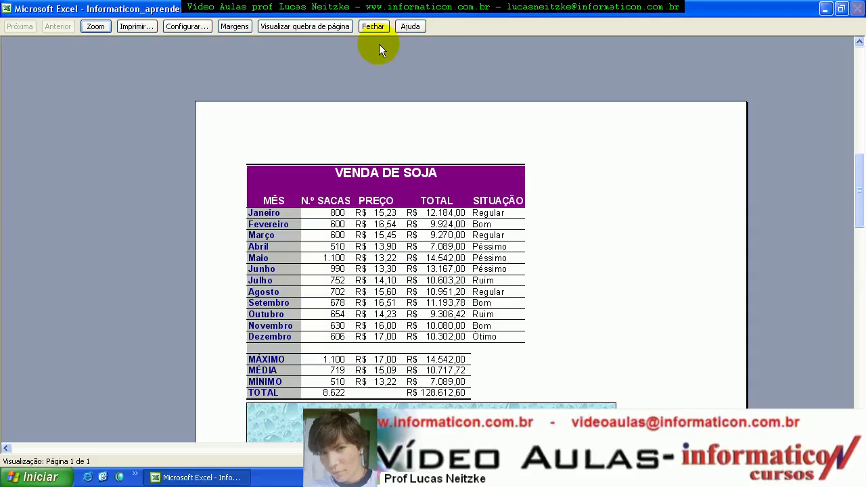
{"action": "left_click", "coordinate": [378, 27]}
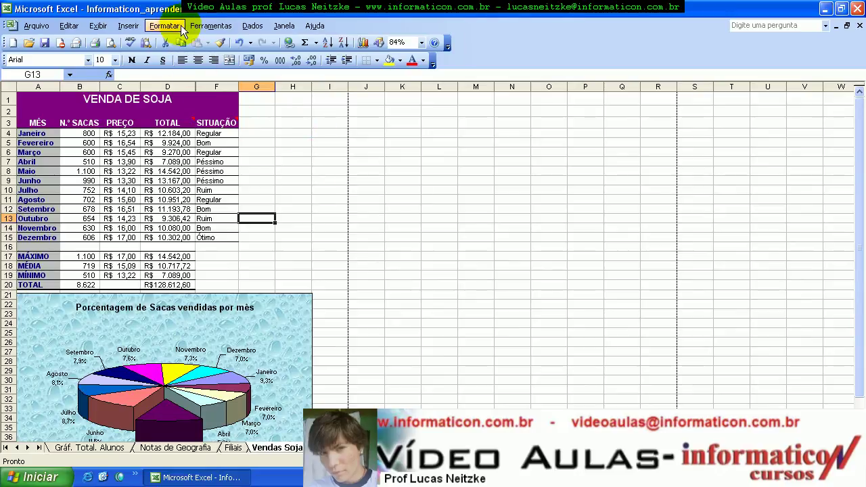
{"action": "left_click", "coordinate": [107, 41]}
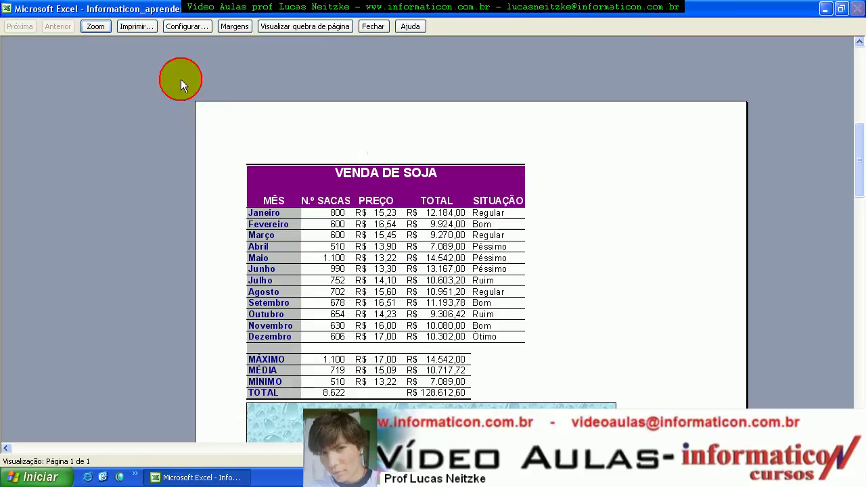
{"action": "left_click", "coordinate": [373, 27]}
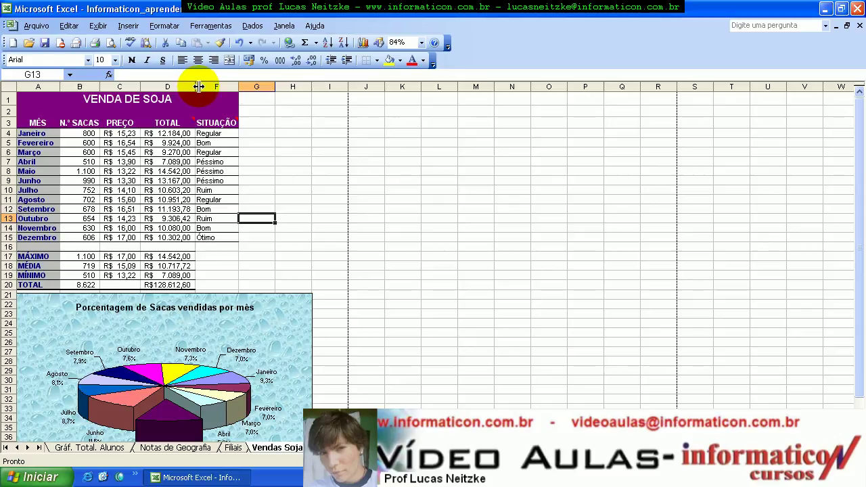
- Unhide column E with Reexibir, then hide it again
{"action": "left_click", "coordinate": [198, 87]}
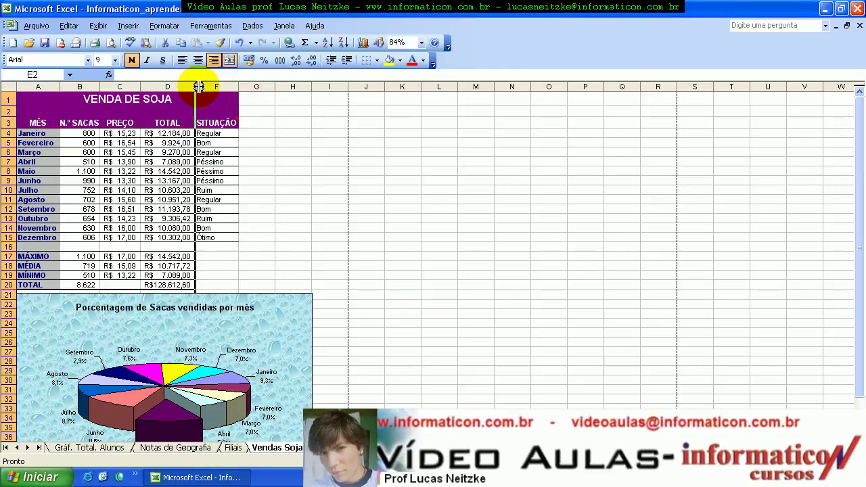
{"action": "right_click", "coordinate": [200, 87]}
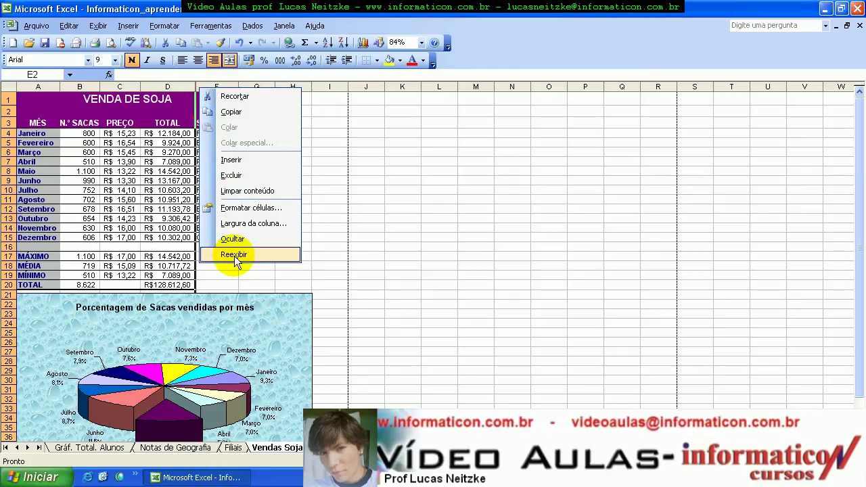
{"action": "left_click", "coordinate": [235, 254]}
{"action": "right_click", "coordinate": [221, 88]}
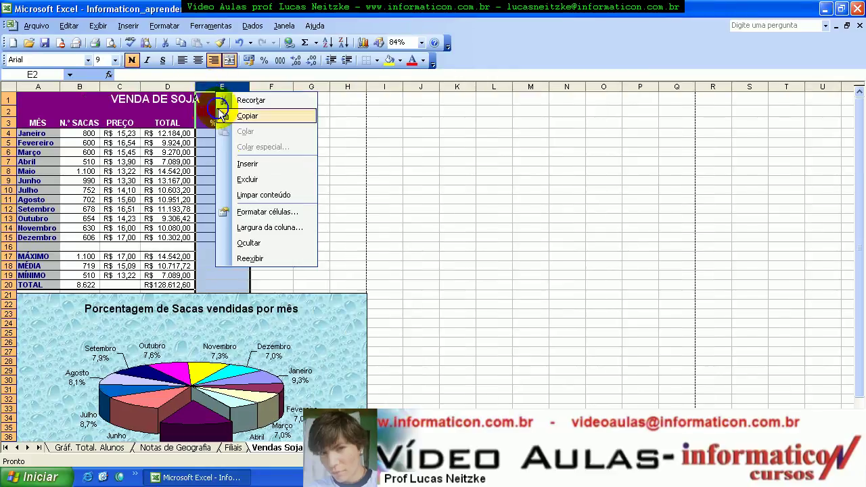
{"action": "left_click", "coordinate": [249, 242]}
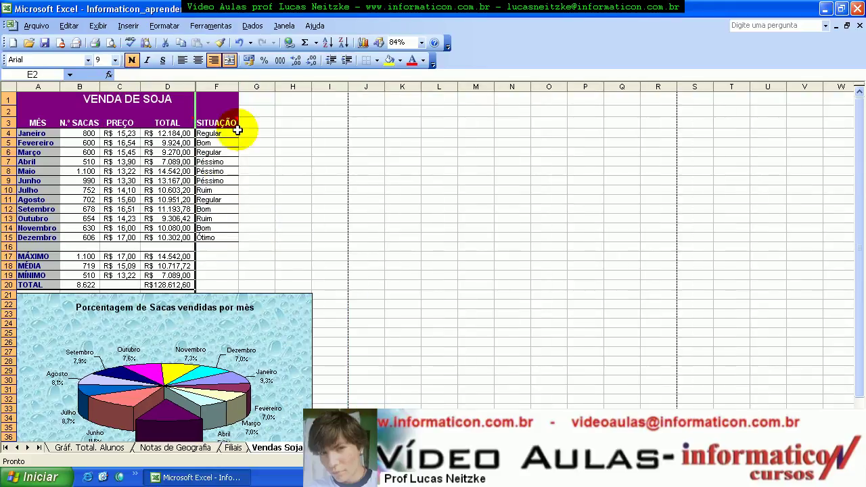
- Restore column E (% Mês) by auto-fitting at the D/F header border
{"action": "right_click", "coordinate": [198, 84]}
{"action": "left_click", "coordinate": [362, 140]}
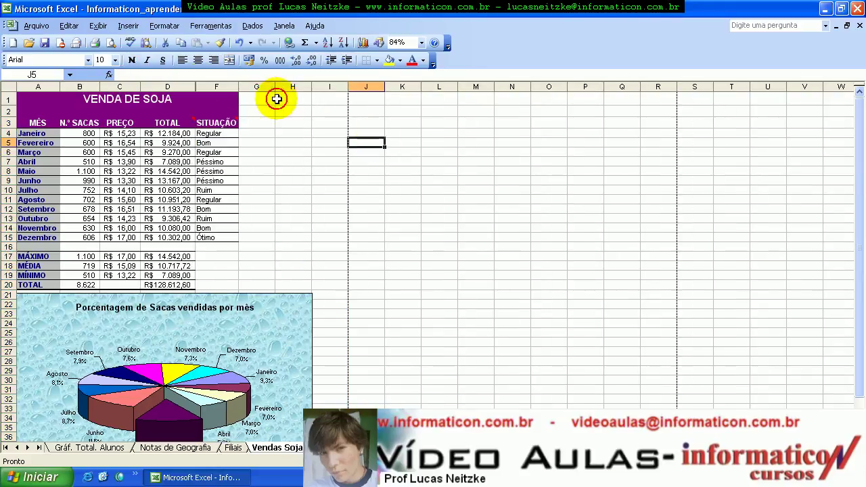
{"action": "left_click_drag", "start_coordinate": [198, 86], "coordinate": [241, 76]}
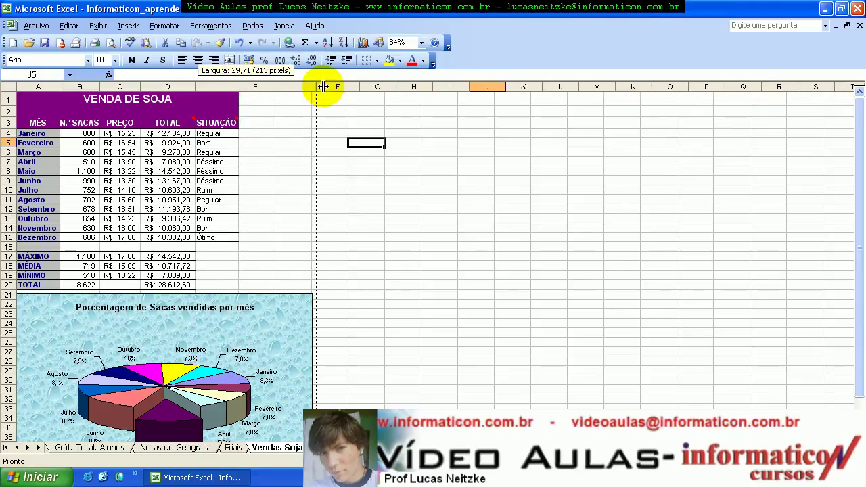
{"action": "mouse_move", "coordinate": [240, 76]}
{"action": "left_mouse_down"}
{"action": "mouse_move", "coordinate": [198, 86]}
{"action": "mouse_move", "coordinate": [242, 86]}
{"action": "left_mouse_up"}
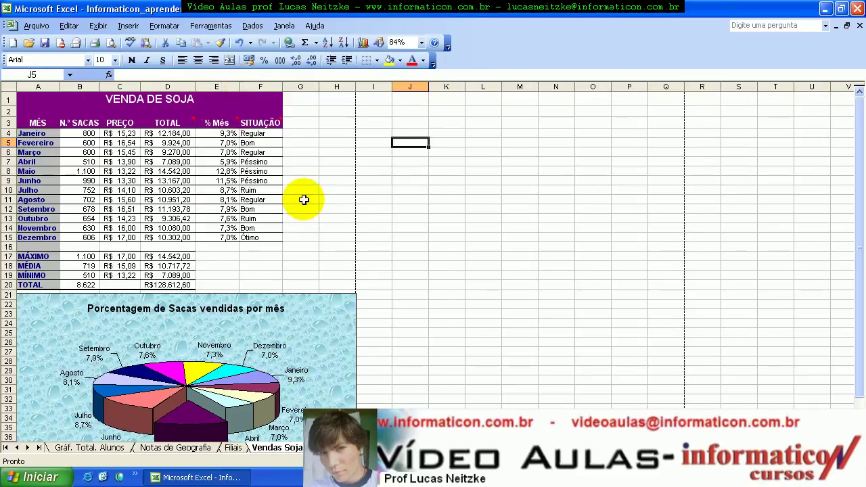
{"action": "double_click", "coordinate": [241, 88]}
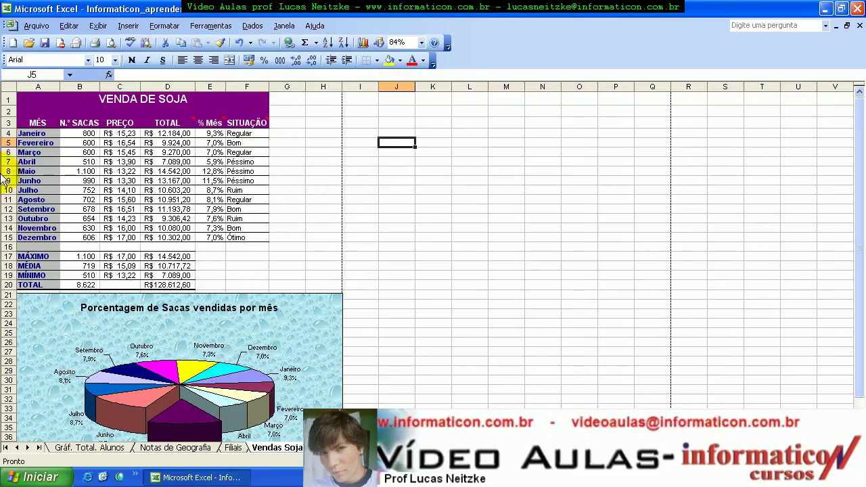
{"action": "right_click", "coordinate": [10, 144]}
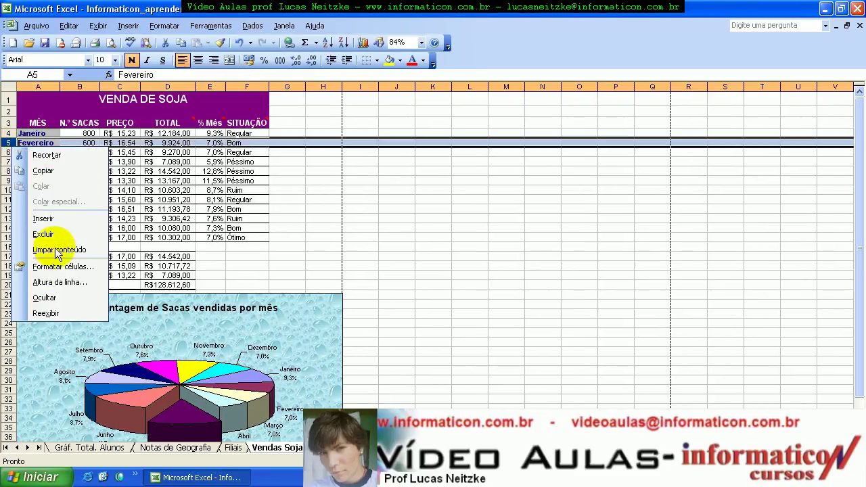
{"action": "left_click", "coordinate": [55, 300]}
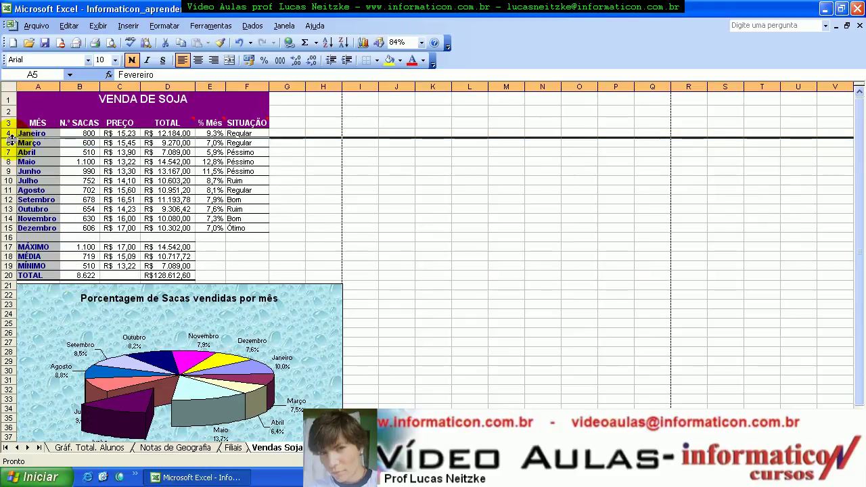
{"action": "right_click", "coordinate": [10, 138]}
{"action": "left_click", "coordinate": [46, 306]}
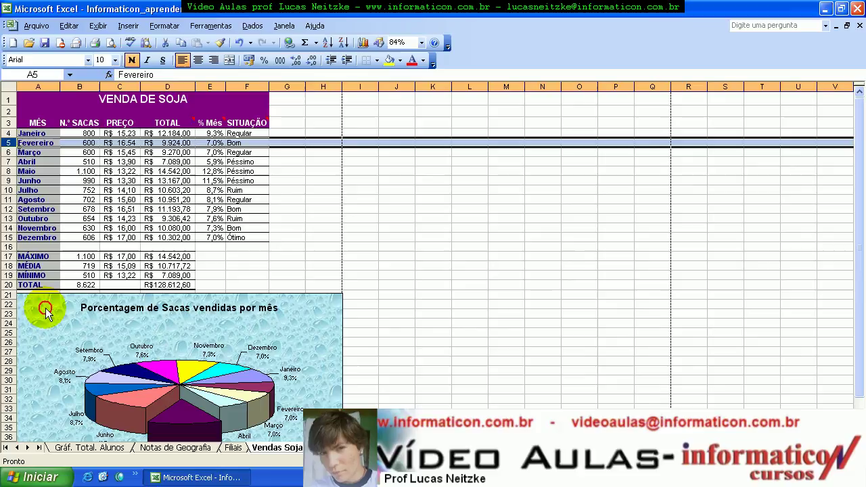
{"action": "left_click", "coordinate": [107, 201]}
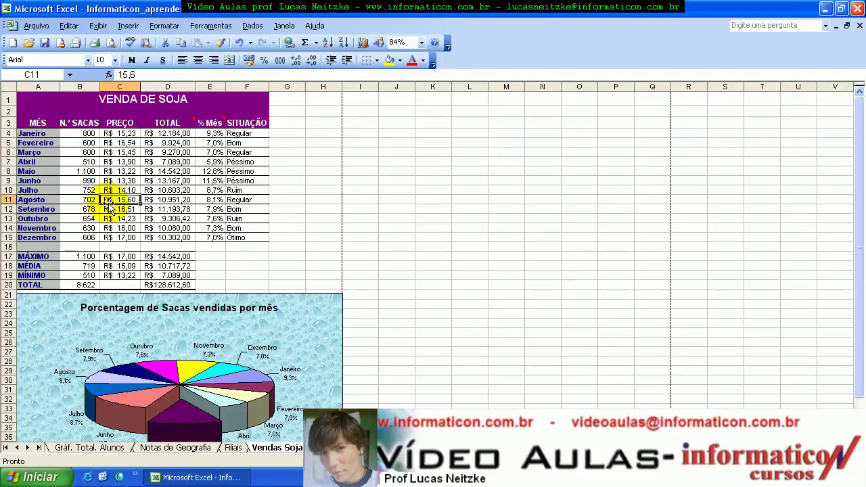